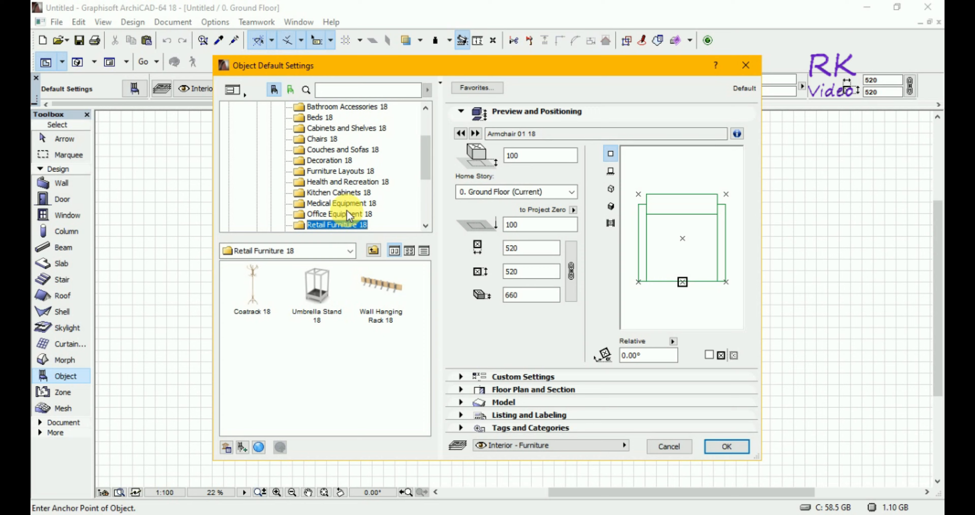
Step: Place an LCD Monitor 18 object from the Office Equipment 18 library folder at the project origin
{"action": "left_click", "coordinate": [347, 214]}
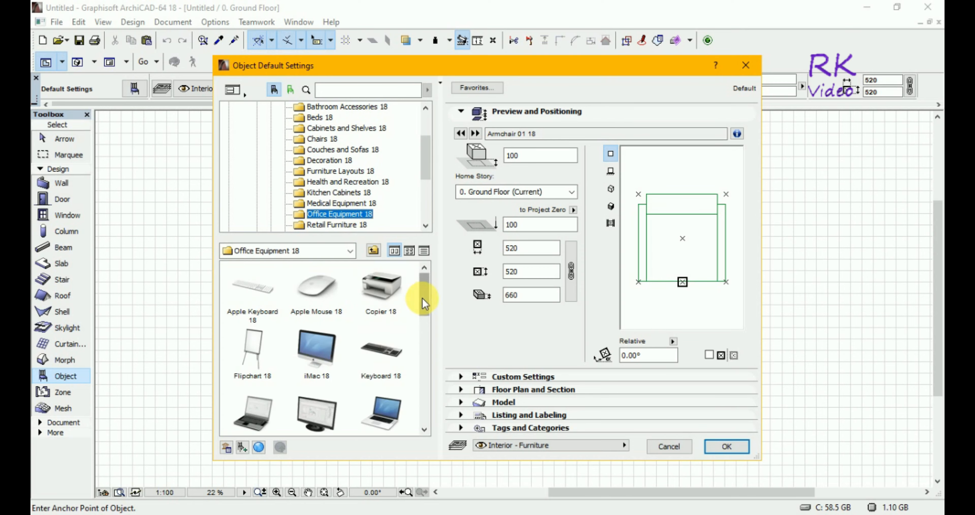
{"action": "left_click_drag", "start_coordinate": [423, 297], "coordinate": [425, 314]}
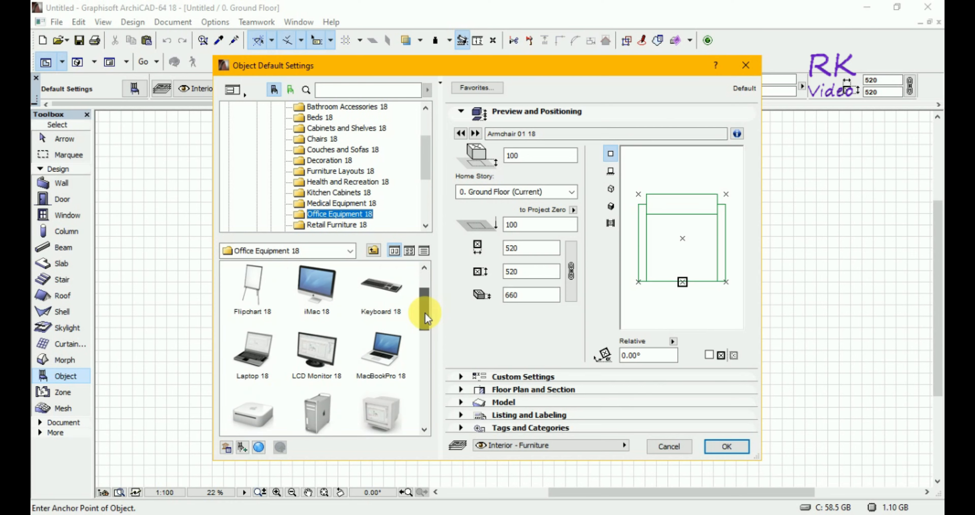
{"action": "left_click", "coordinate": [327, 348]}
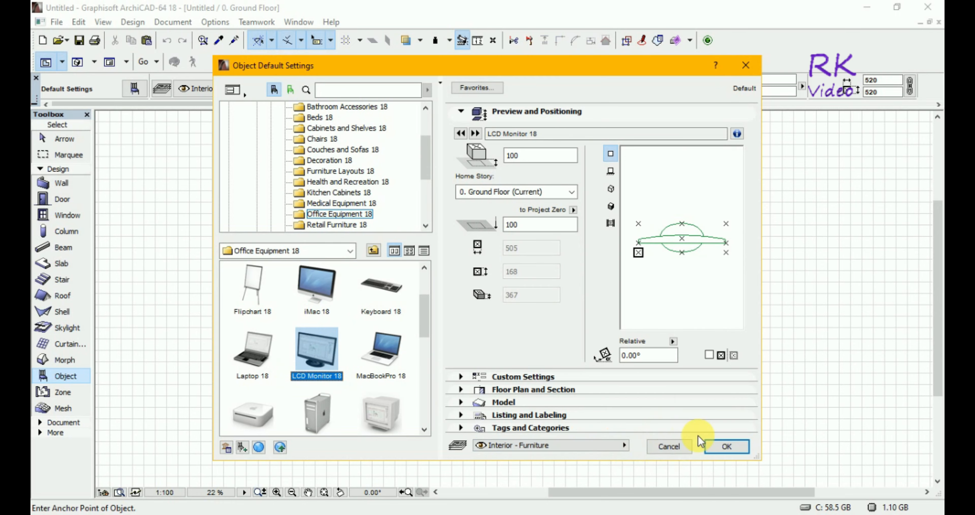
{"action": "left_click", "coordinate": [725, 447]}
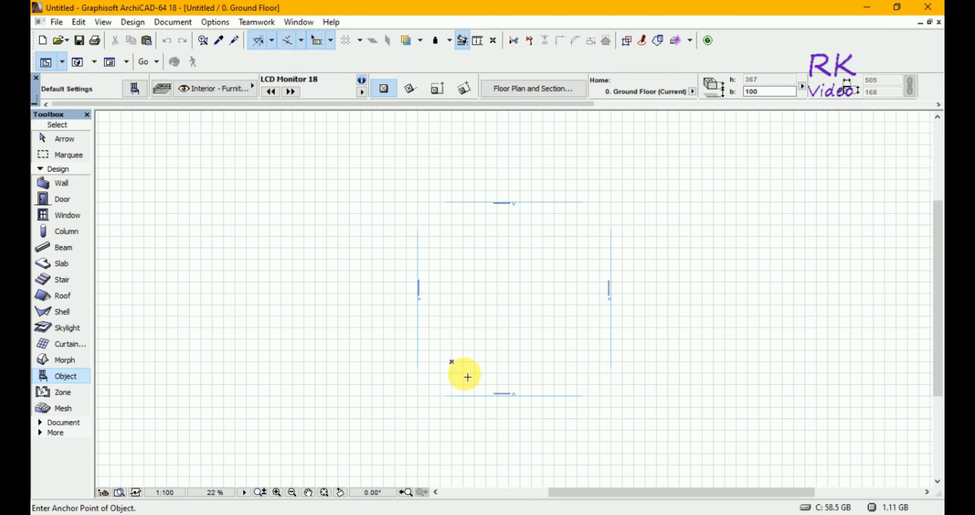
{"action": "left_click", "coordinate": [452, 362]}
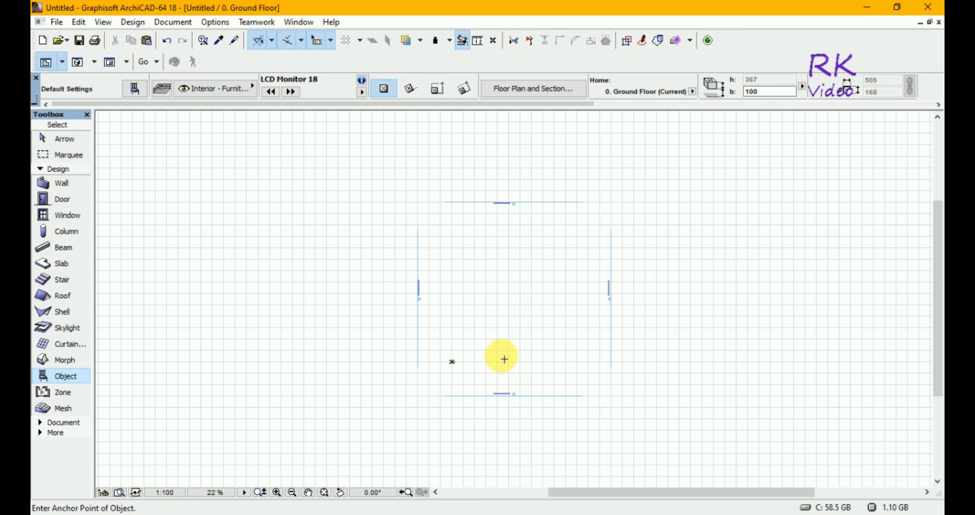
{"action": "key", "text": "Escape"}
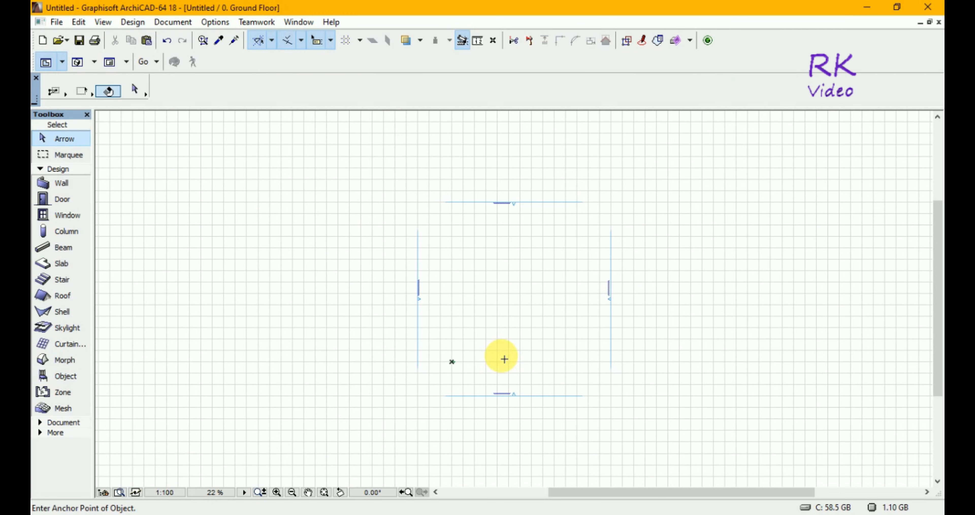
Step: Zoom in on the placed monitor in plan, display it in 3D and orbit around it
{"action": "left_click", "coordinate": [278, 492]}
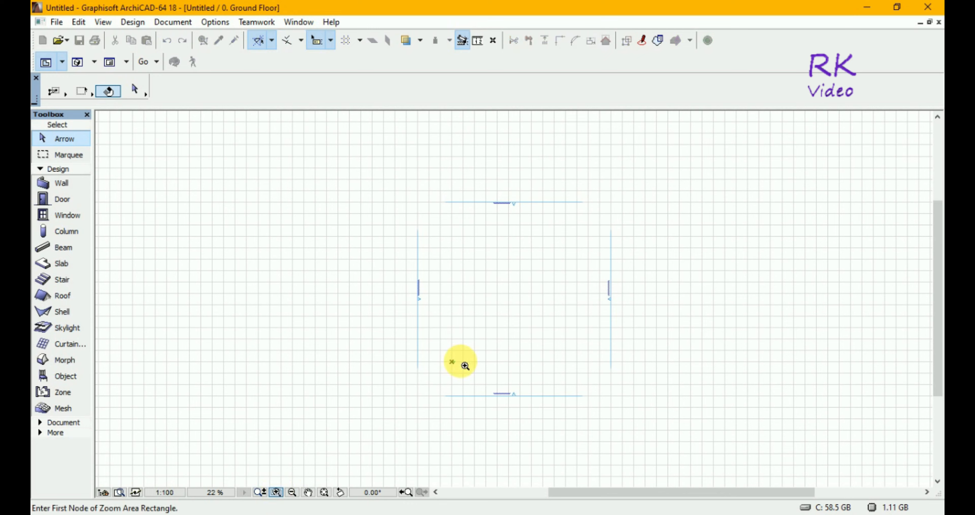
{"action": "left_click", "coordinate": [445, 355]}
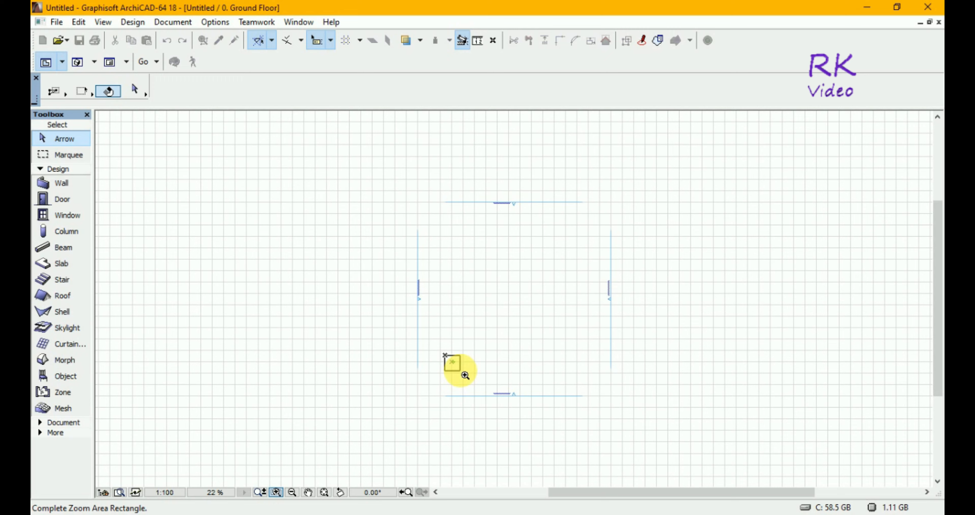
{"action": "left_click", "coordinate": [461, 370]}
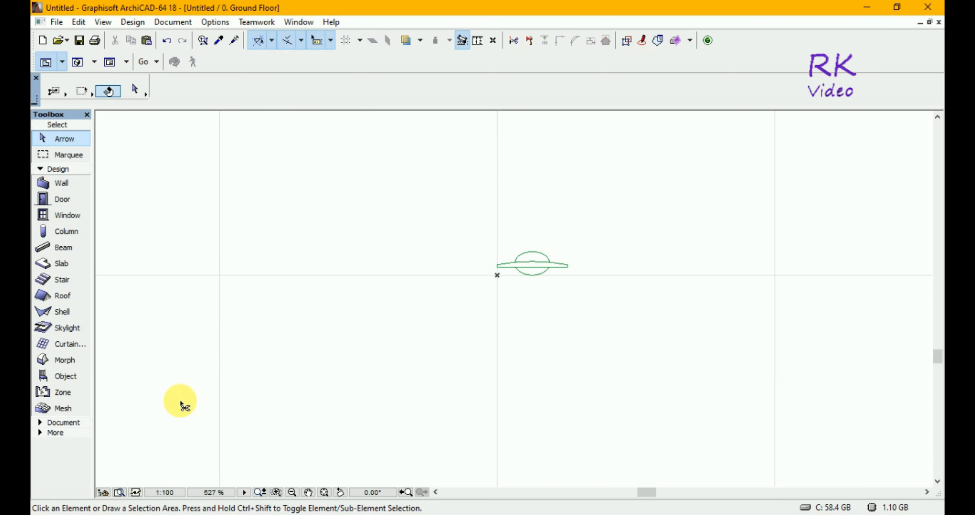
{"action": "key", "text": "ctrl+F5"}
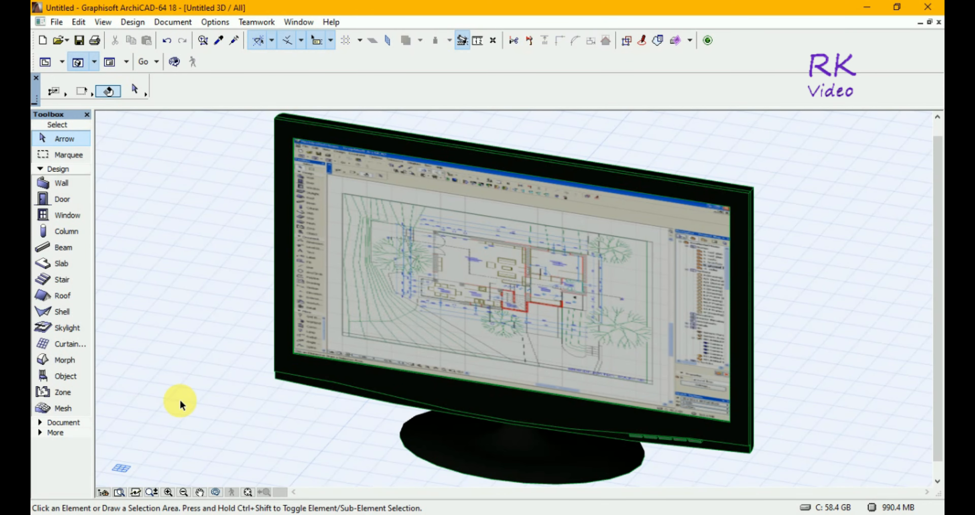
{"action": "key", "text": "o"}
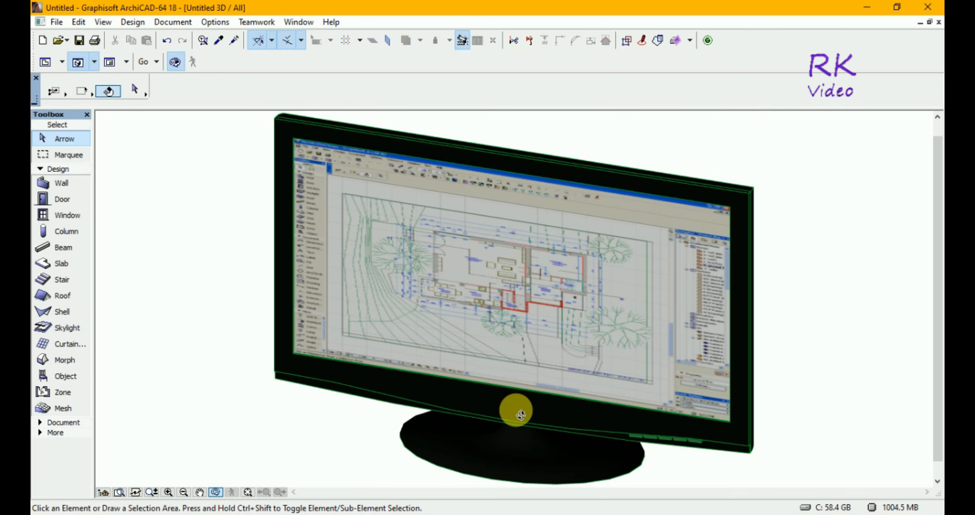
{"action": "left_click_drag", "start_coordinate": [517, 409], "coordinate": [554, 392]}
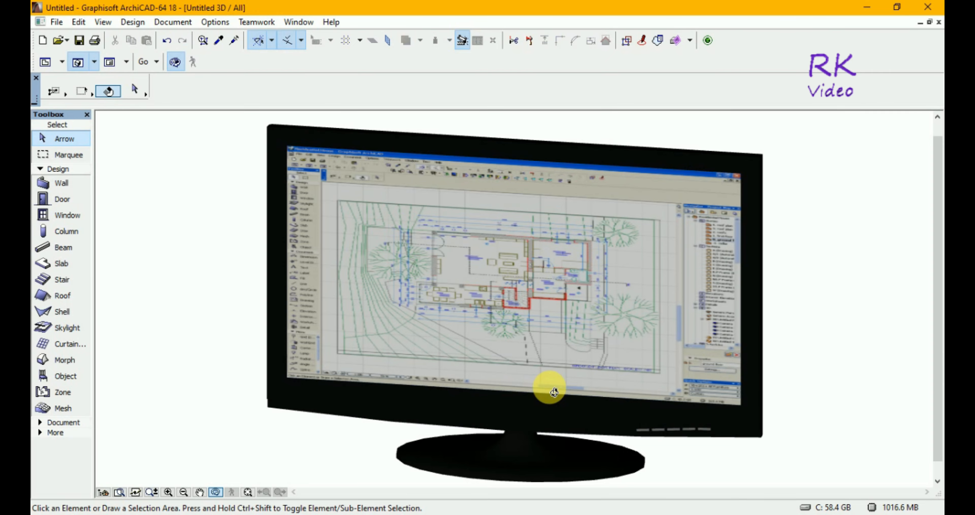
{"action": "left_click_drag", "start_coordinate": [554, 392], "coordinate": [548, 411]}
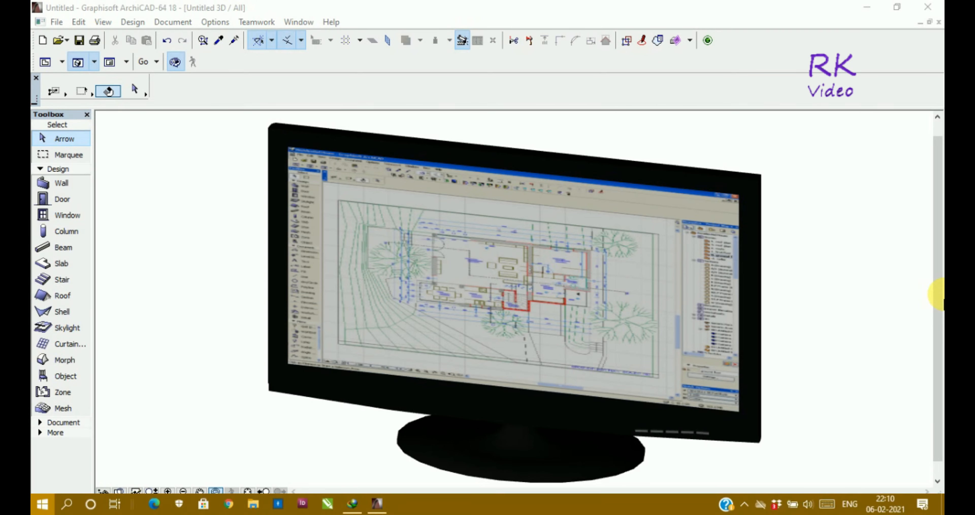
{"action": "key", "text": "super"}
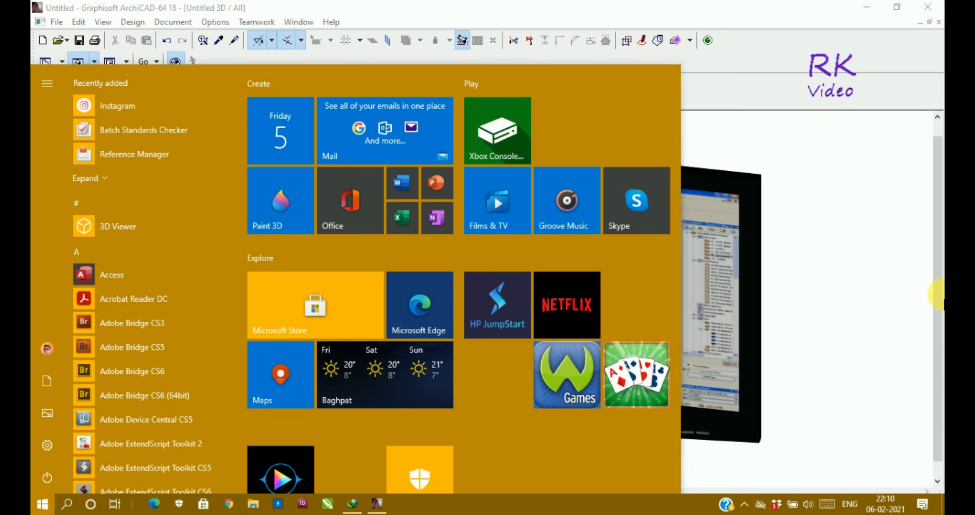
{"action": "key", "text": "super"}
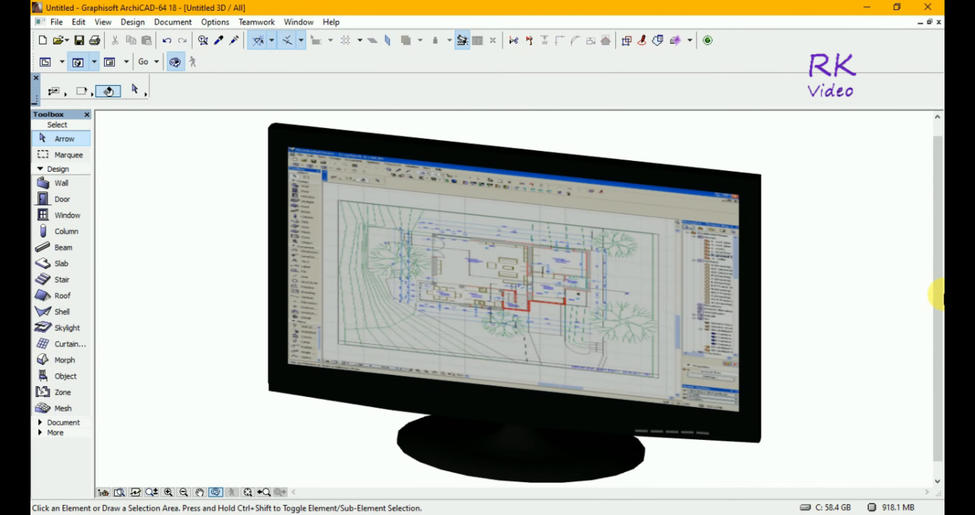
{"action": "key", "text": "ctrl+Down"}
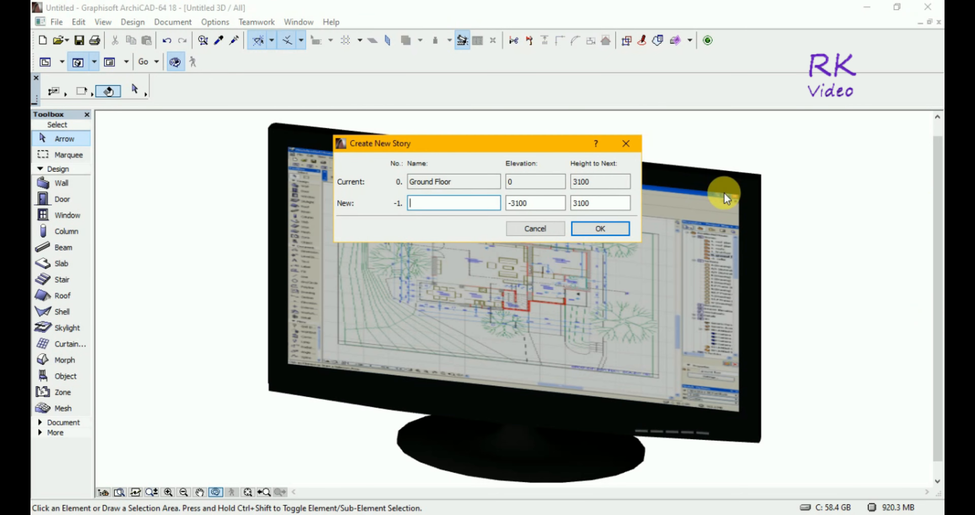
{"action": "left_click", "coordinate": [626, 144]}
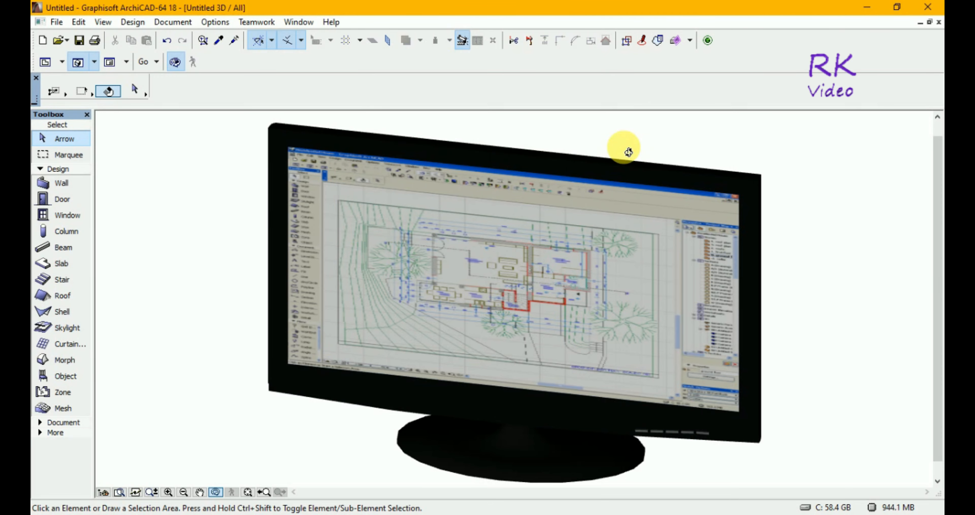
Step: Return to the ground floor plan, shrink it to a floating window and frame the area around the monitor
{"action": "key", "text": "F2"}
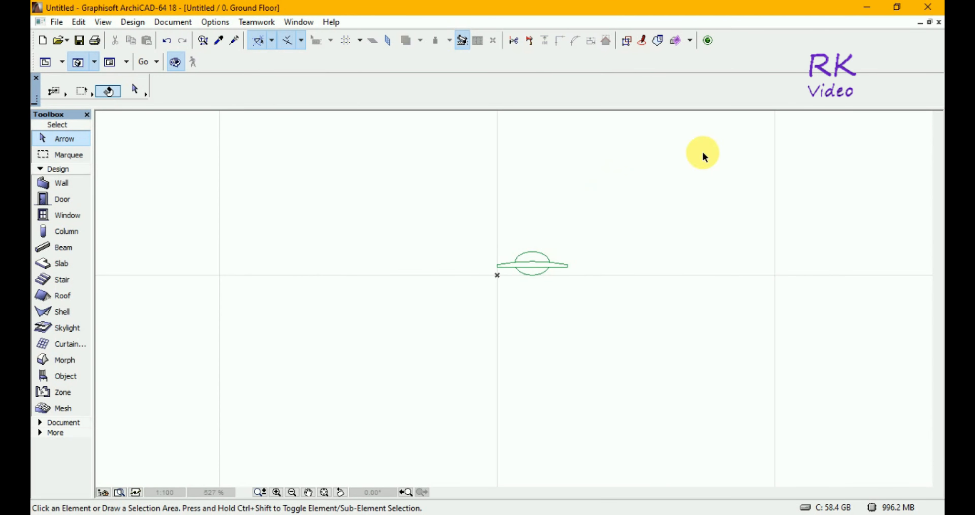
{"action": "left_click", "coordinate": [931, 22]}
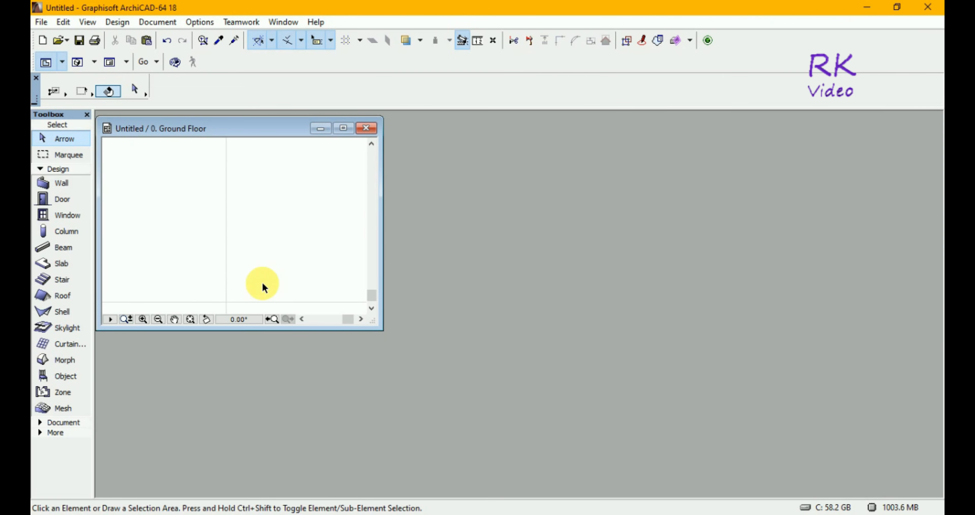
{"action": "left_click", "coordinate": [191, 319]}
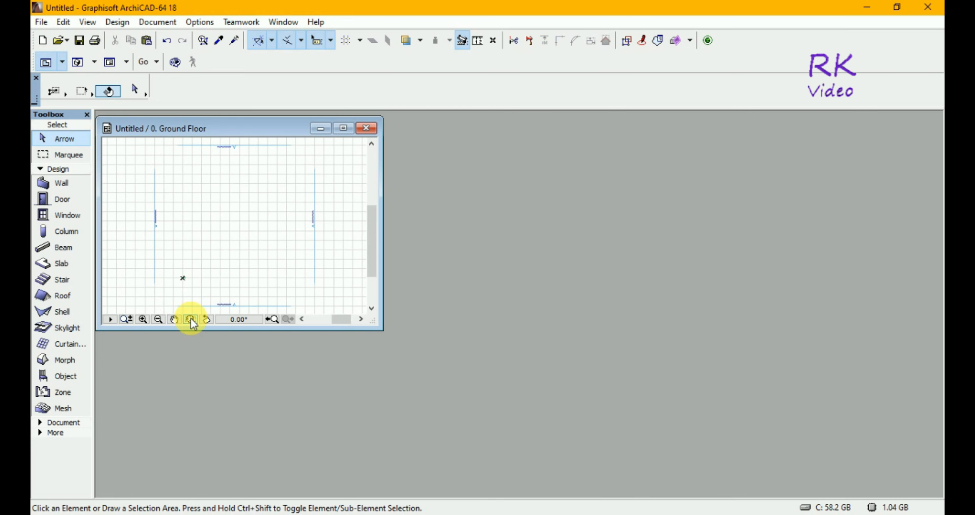
{"action": "left_click", "coordinate": [143, 319]}
{"action": "left_click", "coordinate": [175, 272]}
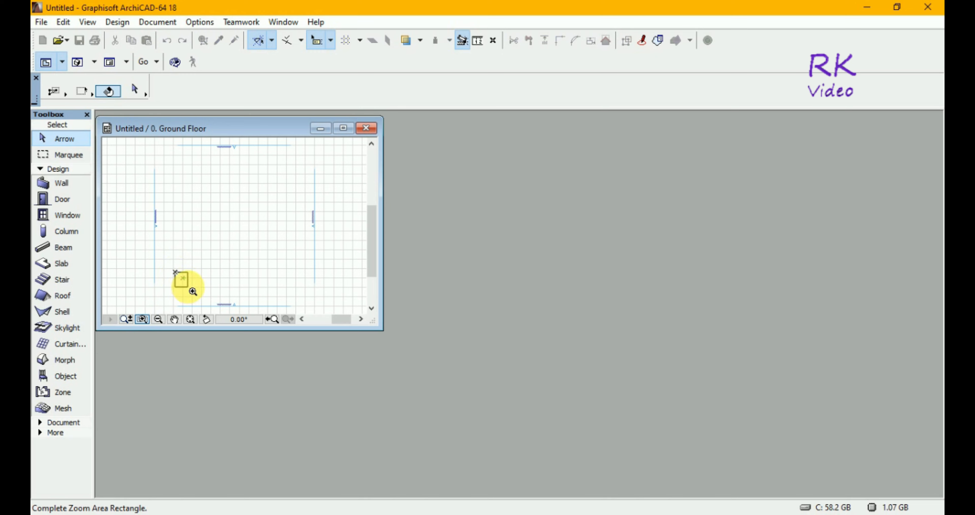
{"action": "left_click", "coordinate": [192, 291]}
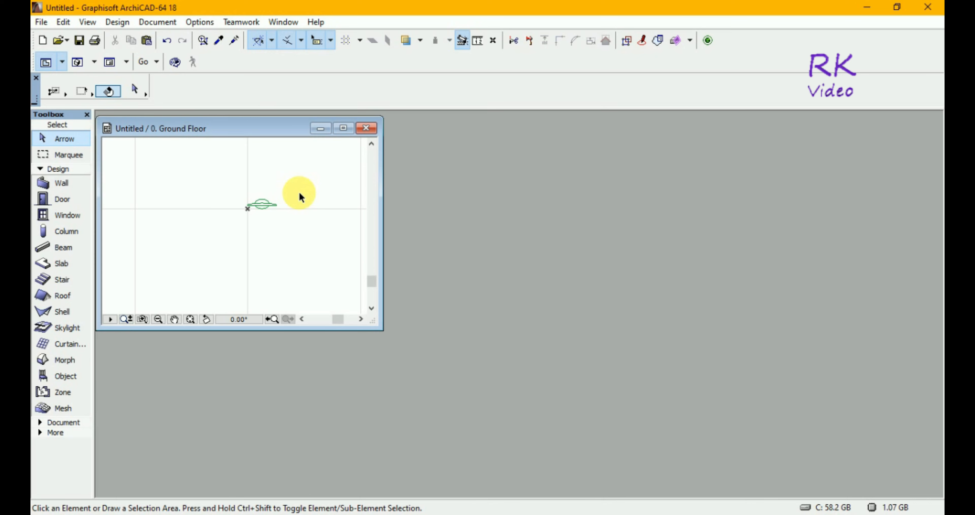
Step: Enlarge the monitor's plan symbol until it fills the floating floor plan window
{"action": "left_click", "coordinate": [173, 319]}
{"action": "left_click_drag", "start_coordinate": [317, 218], "coordinate": [292, 240]}
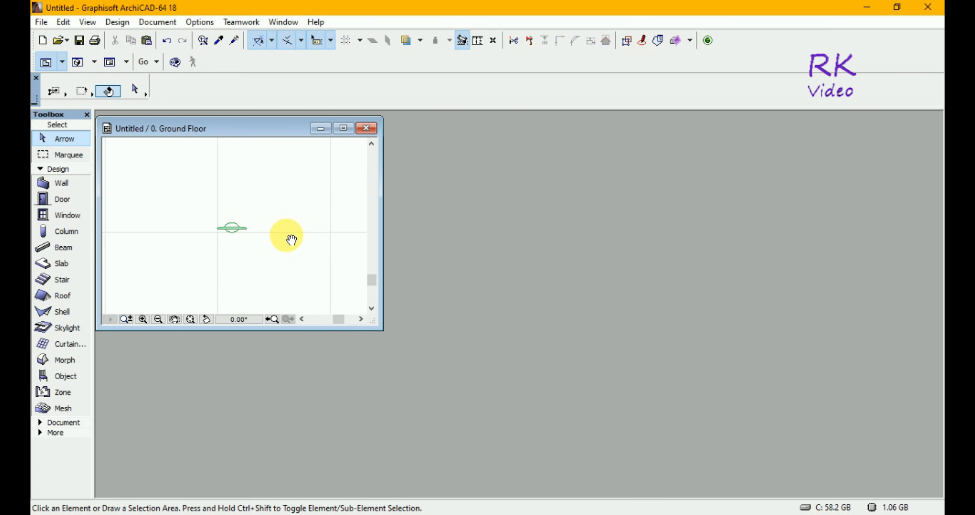
{"action": "left_click", "coordinate": [287, 235]}
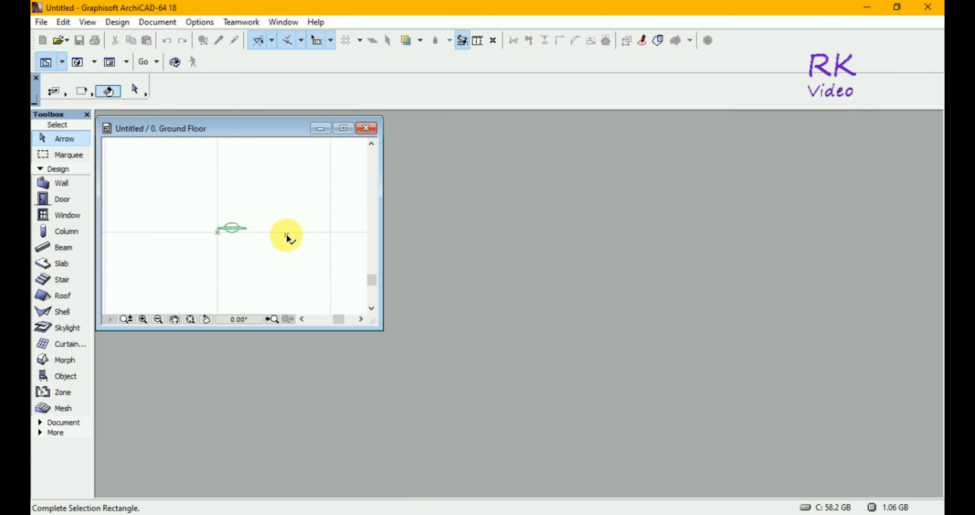
{"action": "left_click", "coordinate": [191, 305]}
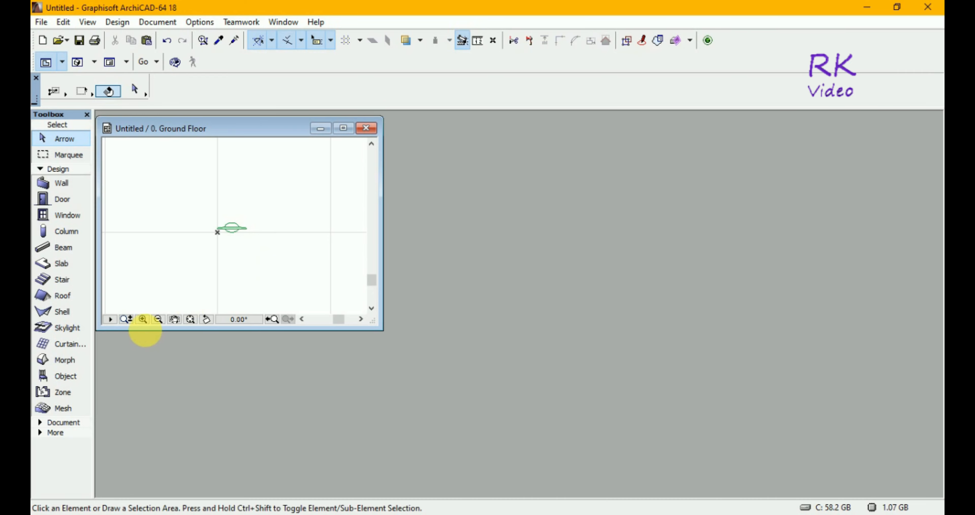
{"action": "left_click", "coordinate": [142, 320]}
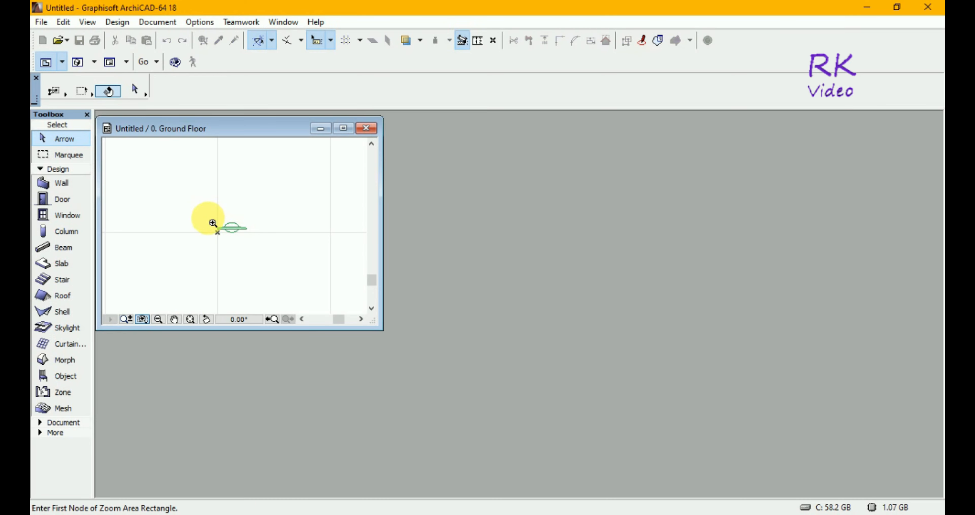
{"action": "left_click", "coordinate": [208, 219]}
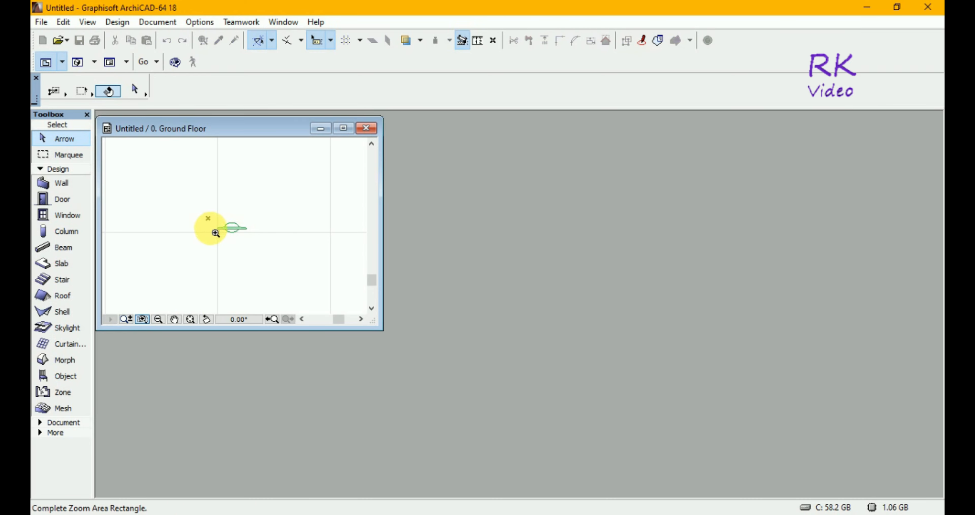
{"action": "left_click", "coordinate": [258, 244]}
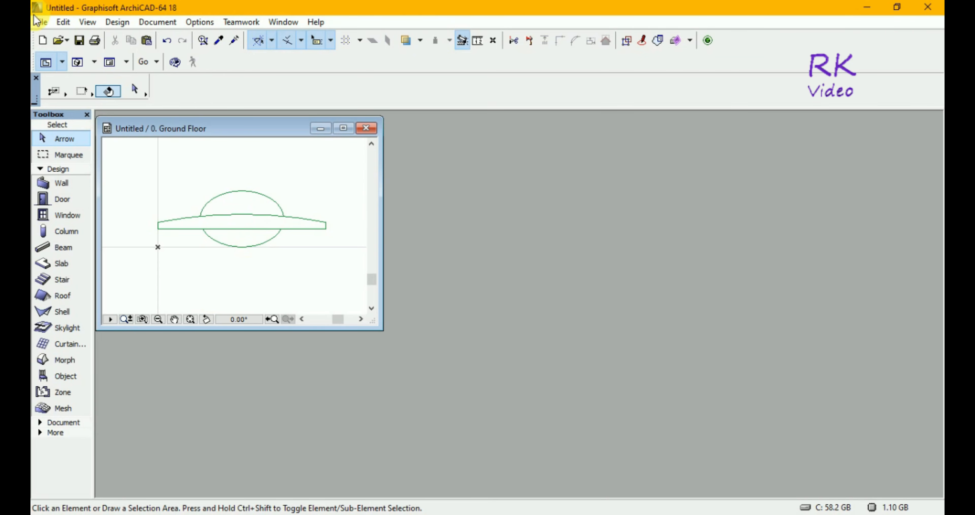
Step: Create a new library object with its 3D script open beside the floor plan, and make the plan window active
{"action": "left_click", "coordinate": [43, 23]}
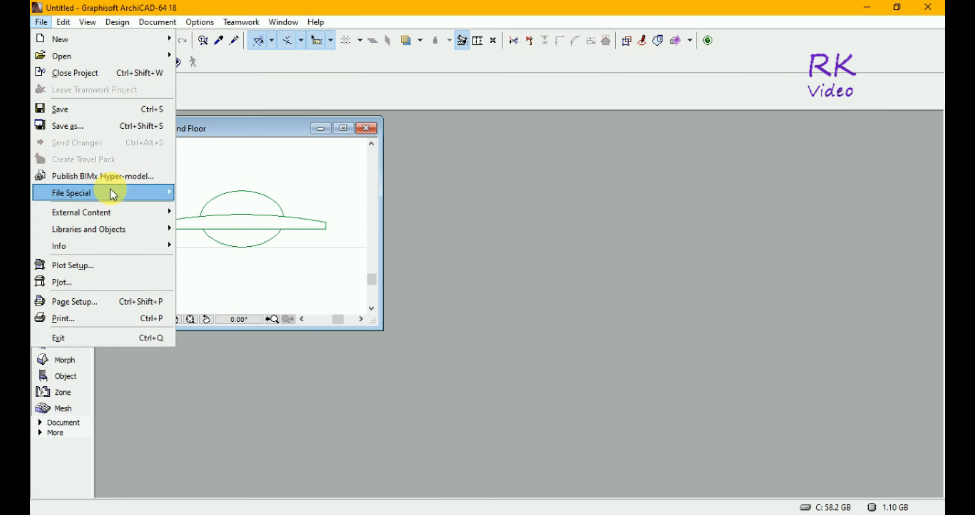
{"action": "mouse_move", "coordinate": [111, 190]}
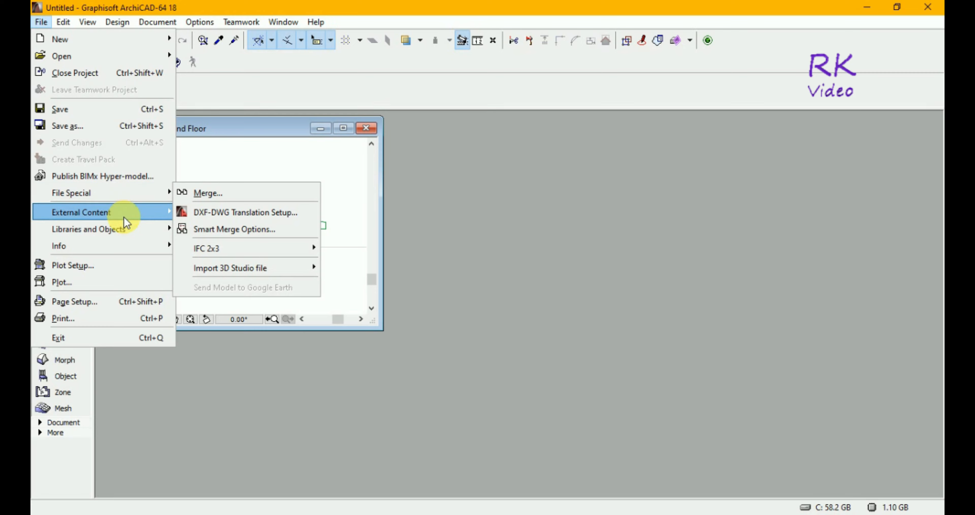
{"action": "mouse_move", "coordinate": [135, 226]}
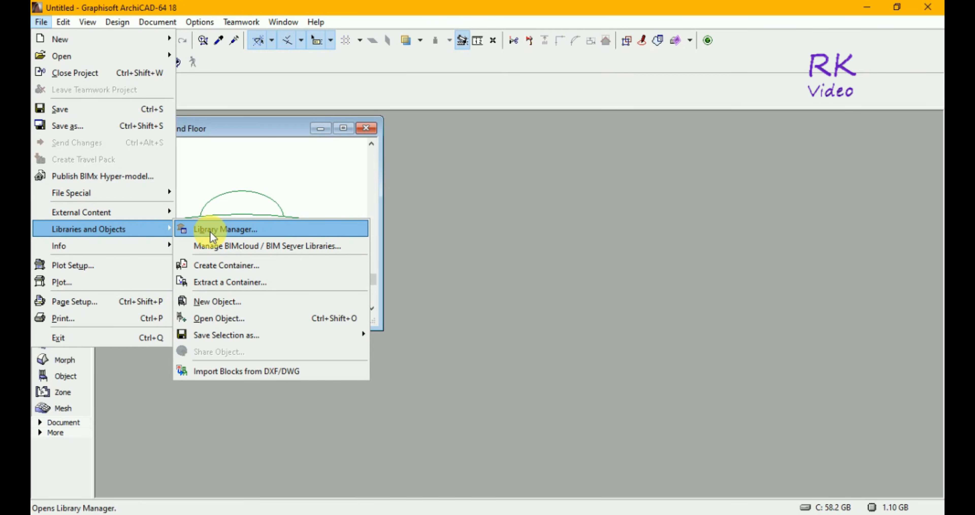
{"action": "left_click", "coordinate": [218, 301]}
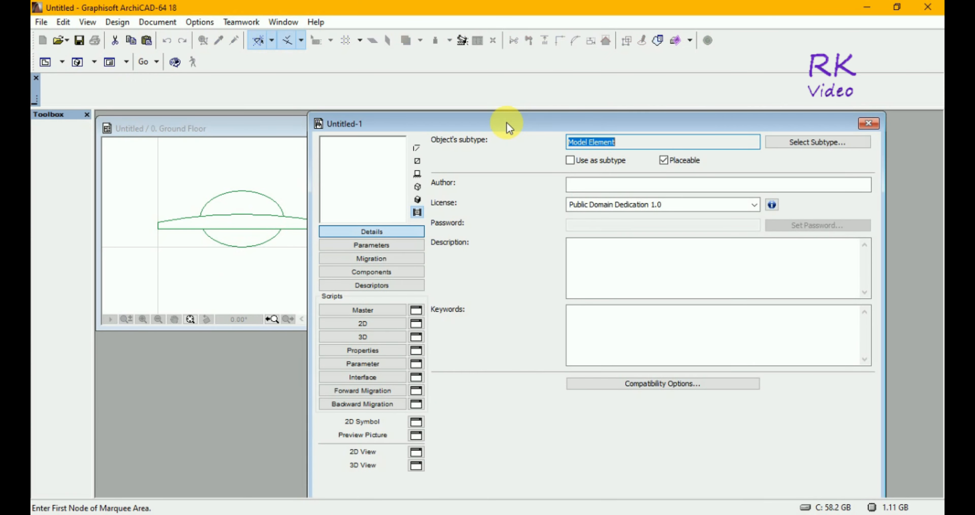
{"action": "left_click_drag", "start_coordinate": [507, 122], "coordinate": [586, 123]}
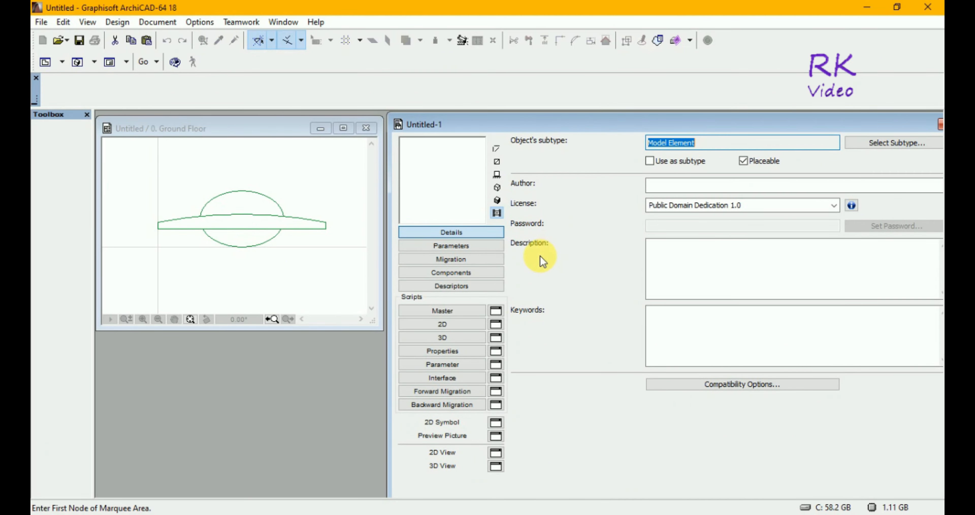
{"action": "left_click", "coordinate": [469, 344]}
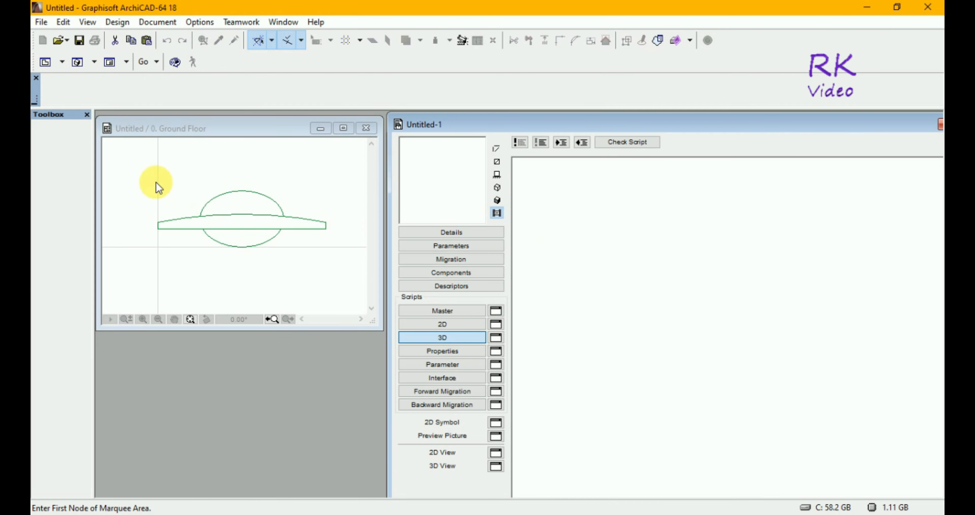
{"action": "left_click", "coordinate": [186, 127]}
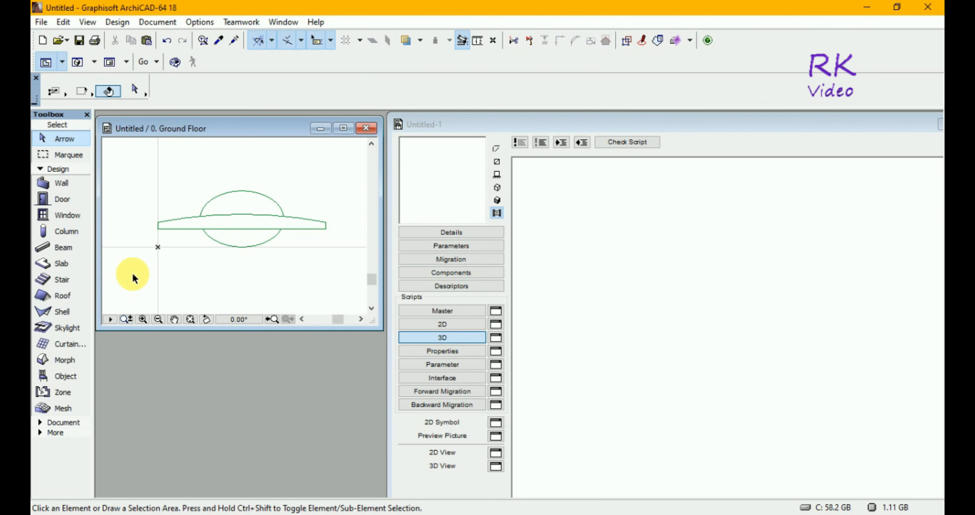
{"action": "left_click", "coordinate": [148, 181]}
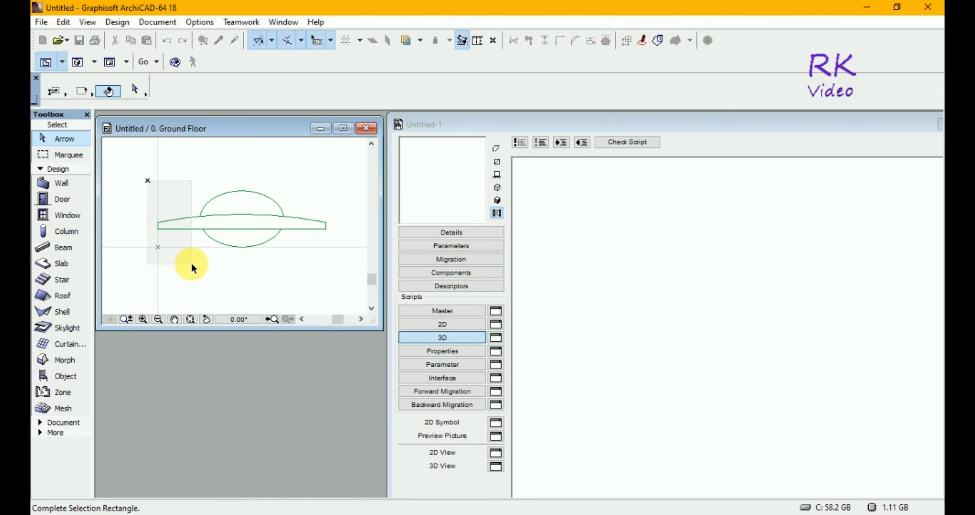
{"action": "left_click", "coordinate": [346, 271]}
{"action": "key", "text": "Escape"}
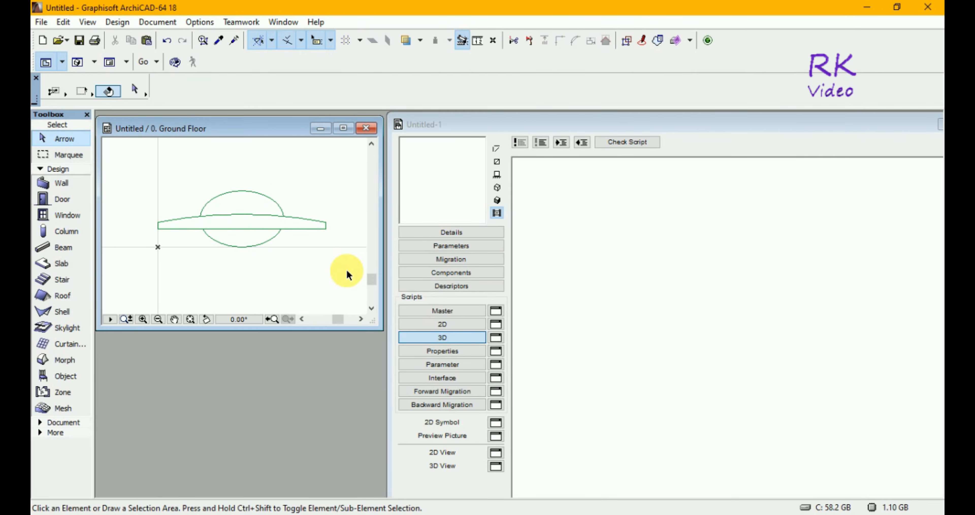
{"action": "left_click", "coordinate": [138, 173]}
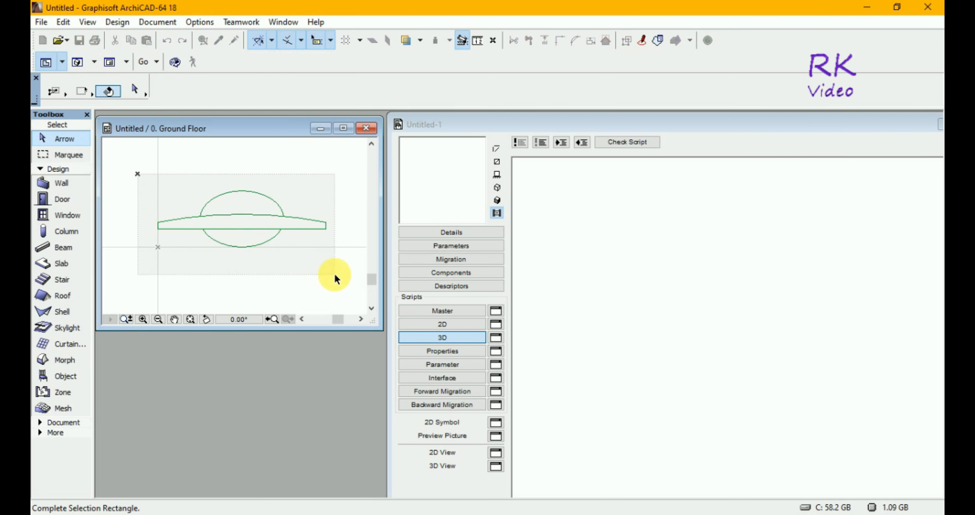
{"action": "left_click", "coordinate": [342, 273]}
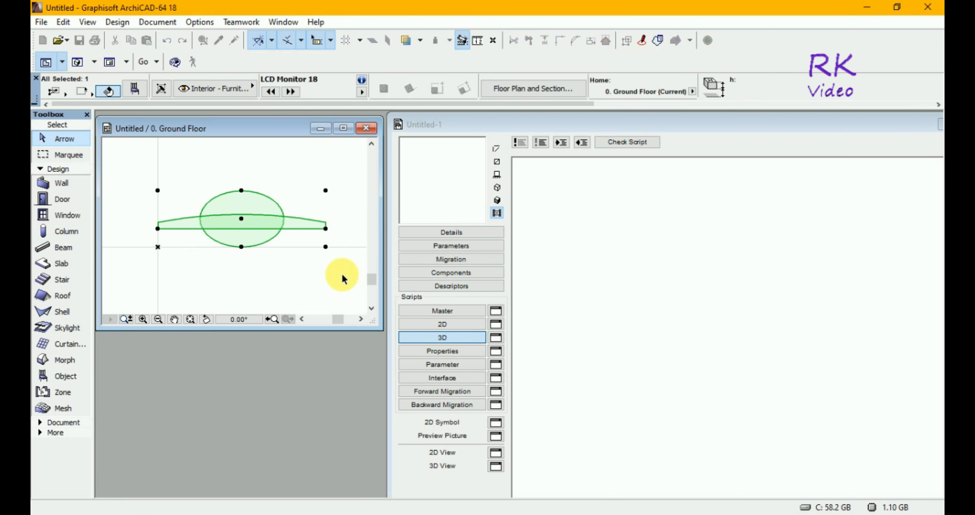
{"action": "key", "text": "Escape"}
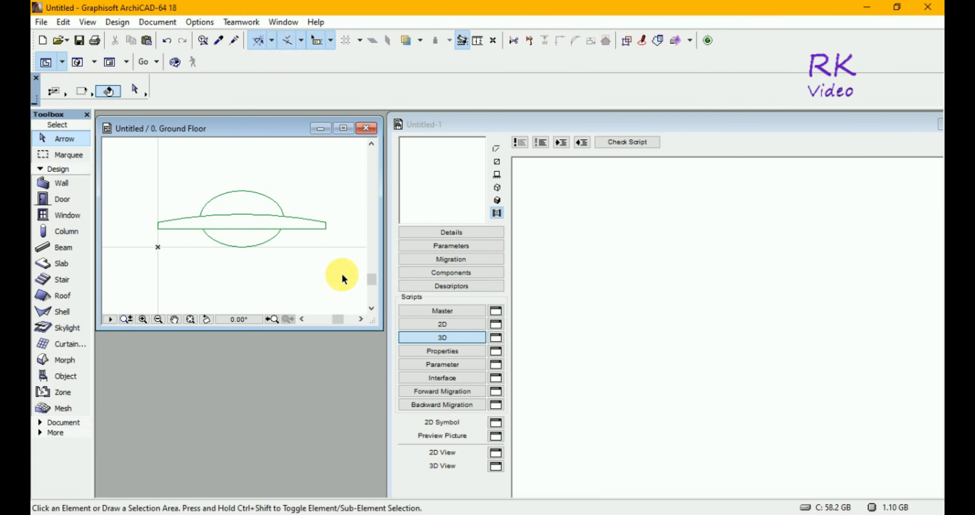
{"action": "left_click", "coordinate": [323, 229]}
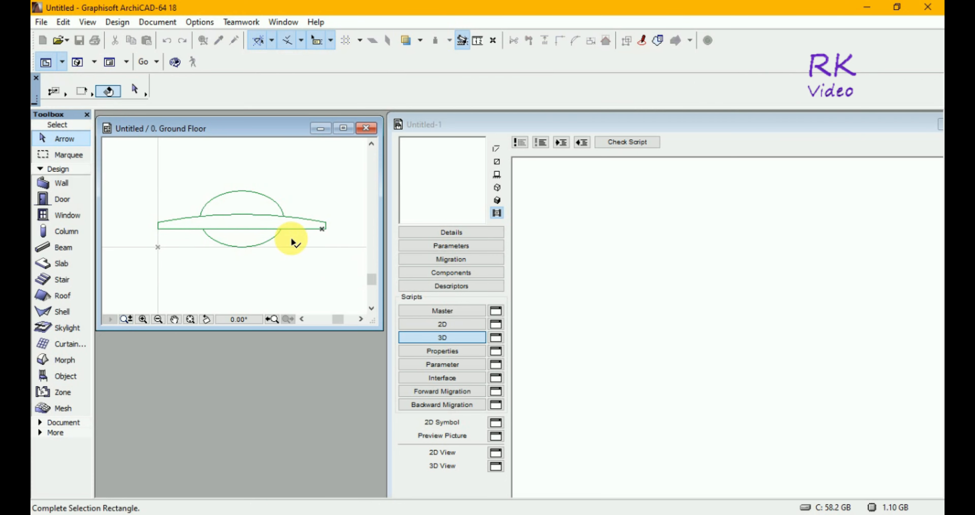
{"action": "left_click", "coordinate": [245, 254]}
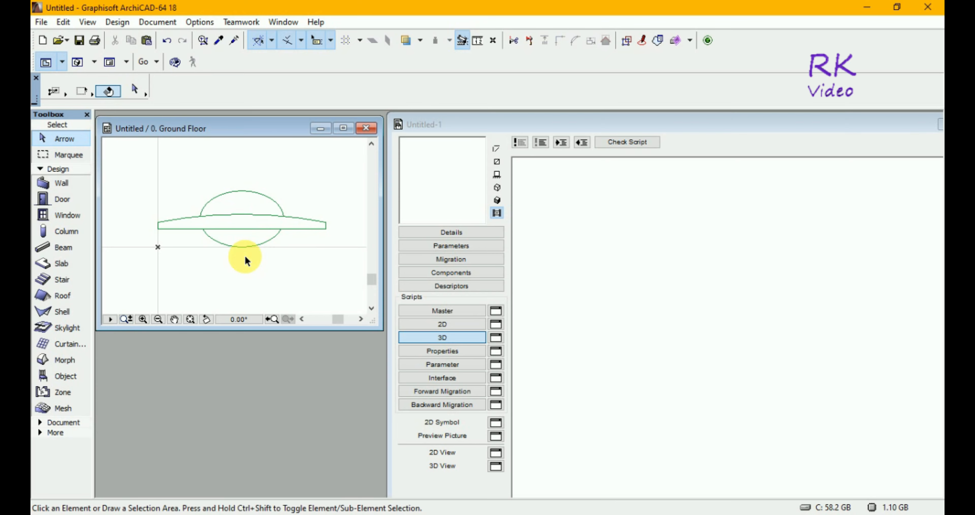
Step: Select the LCD monitor in plan, transfer it into the new object's 3D script as GDL code, and show the shaded 3D preview
{"action": "left_click", "coordinate": [316, 171]}
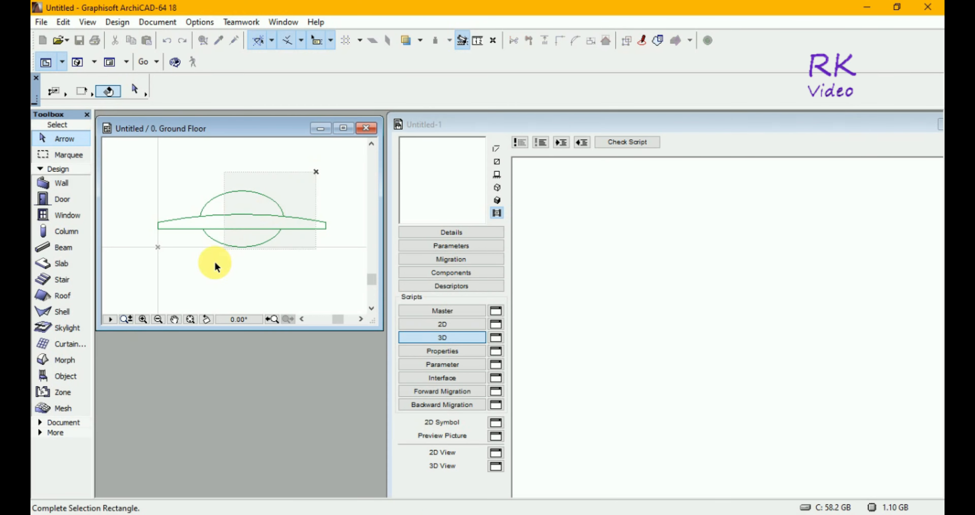
{"action": "left_click", "coordinate": [201, 280]}
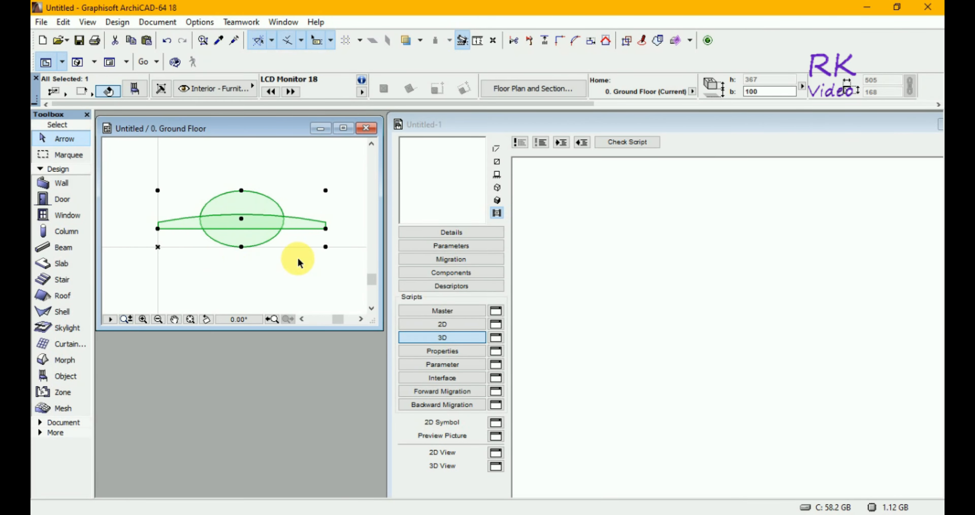
{"action": "left_click", "coordinate": [326, 247]}
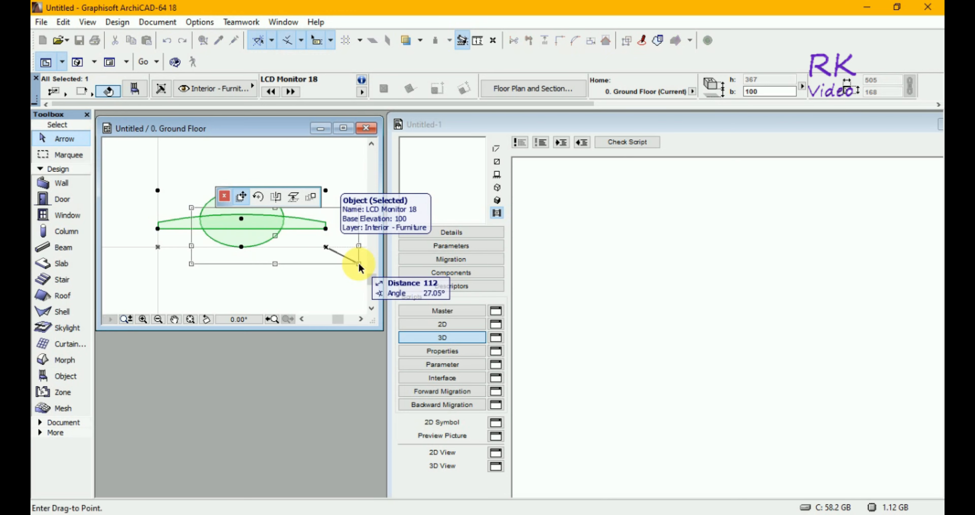
{"action": "left_click", "coordinate": [617, 283]}
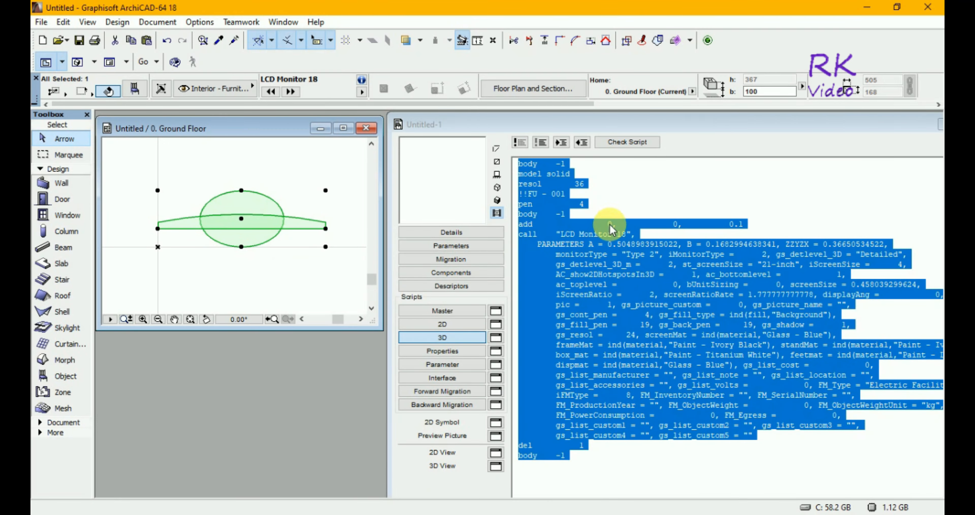
{"action": "left_click", "coordinate": [602, 244]}
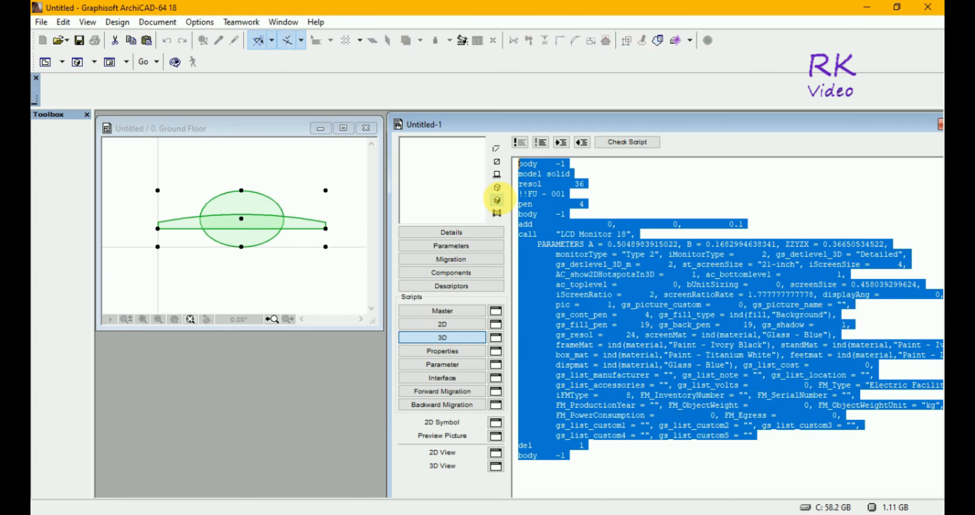
{"action": "left_click", "coordinate": [497, 200]}
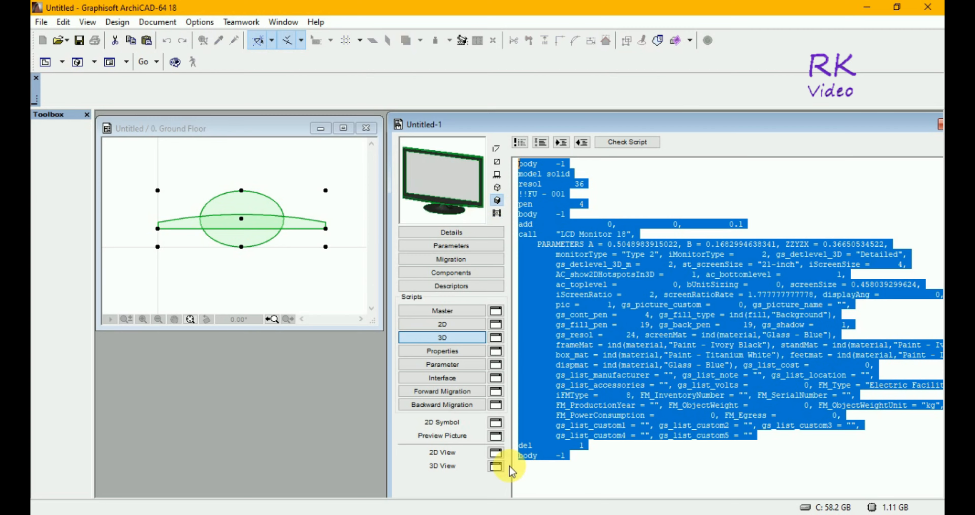
Step: Delete the opening "body -1", "model solid" and "!!FU - 001" lines from the 3D script and check the script
{"action": "left_click", "coordinate": [594, 385]}
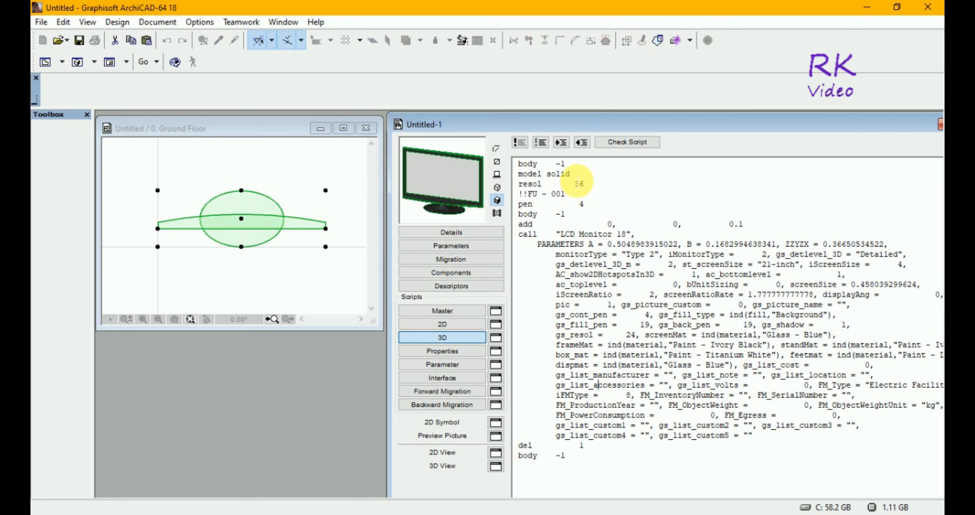
{"action": "left_click_drag", "start_coordinate": [570, 173], "coordinate": [524, 165]}
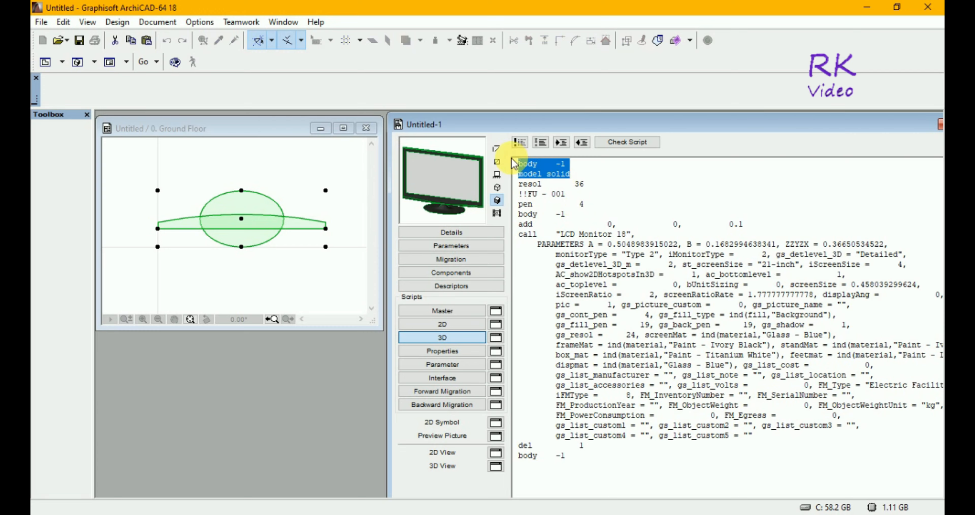
{"action": "key", "text": "Delete"}
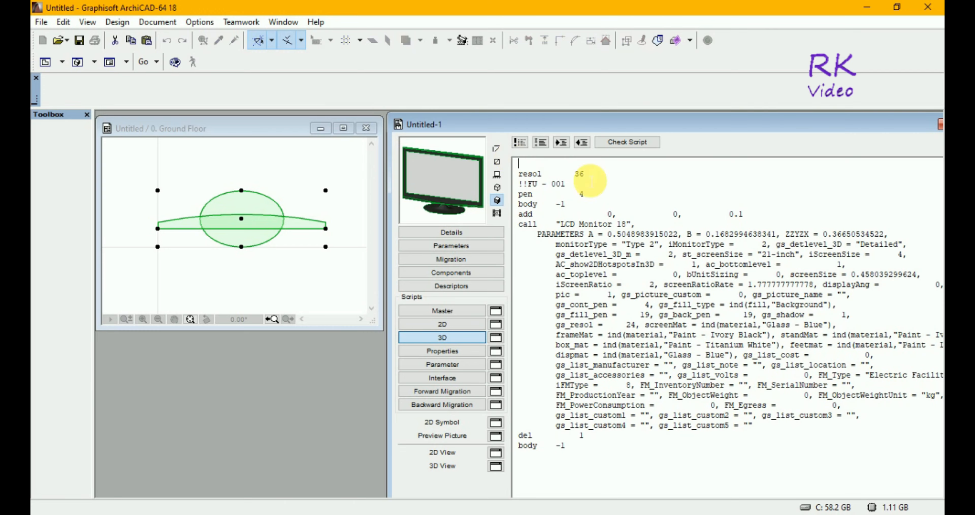
{"action": "triple_click", "coordinate": [523, 185]}
{"action": "key", "text": "Delete"}
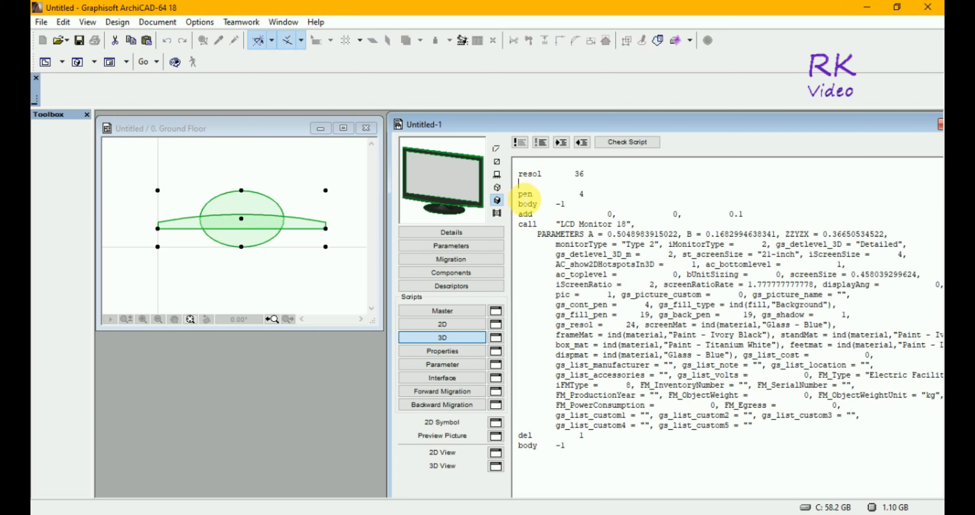
{"action": "key", "text": "Down"}
{"action": "key", "text": "BackSpace"}
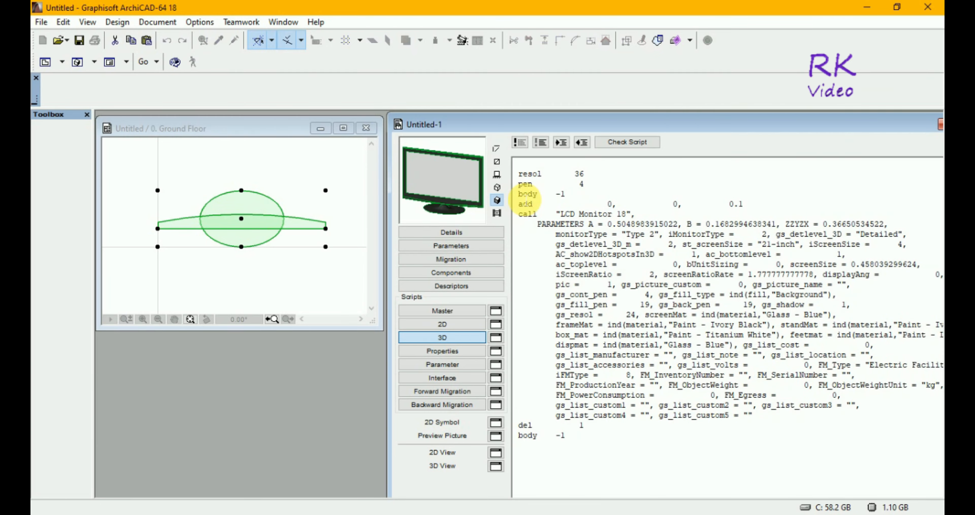
{"action": "left_click", "coordinate": [629, 143]}
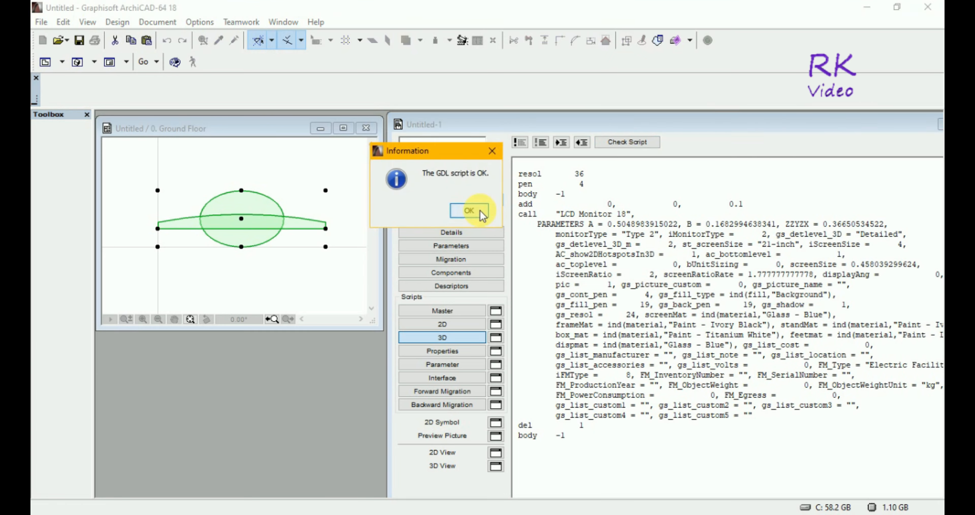
{"action": "left_click", "coordinate": [469, 211]}
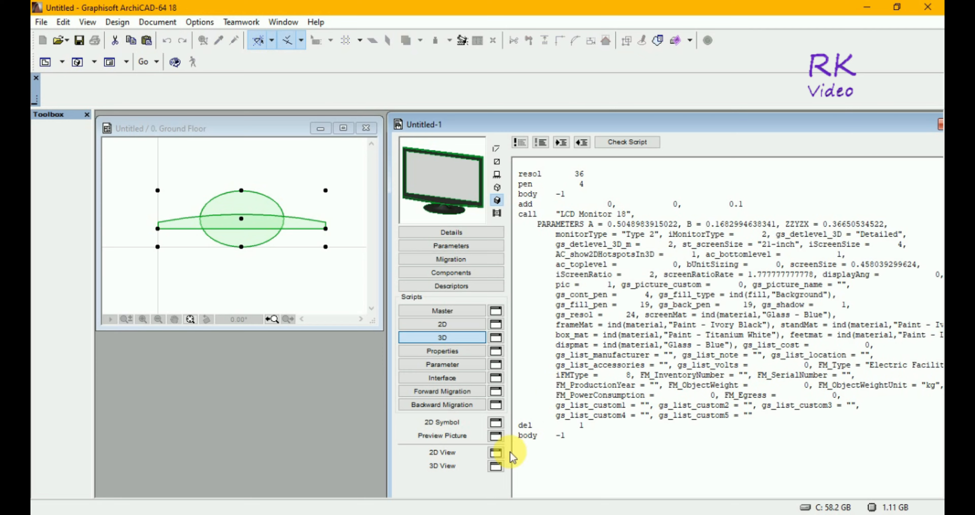
Step: Open the library object's 3D view, enlarge it to full size with the monitor fitted, and orbit around the model
{"action": "left_click", "coordinate": [496, 466]}
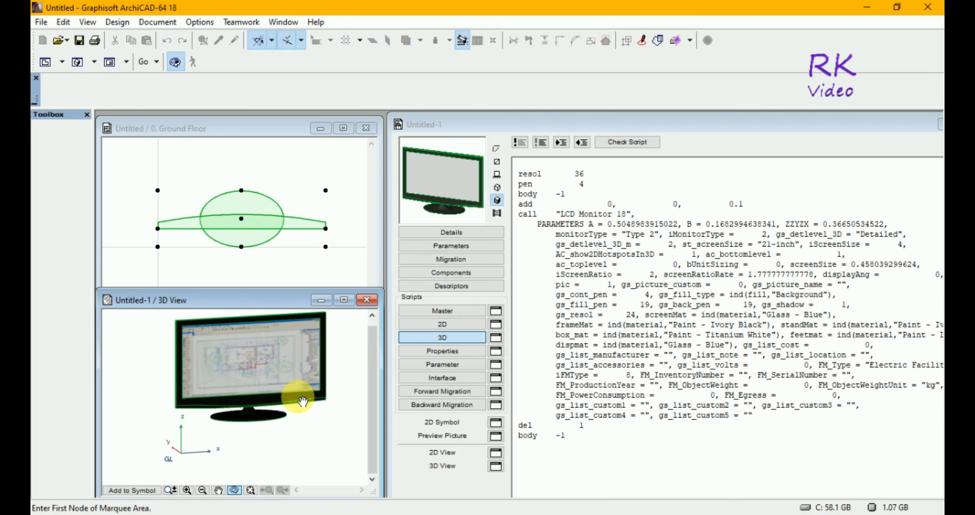
{"action": "left_click_drag", "start_coordinate": [305, 395], "coordinate": [293, 427]}
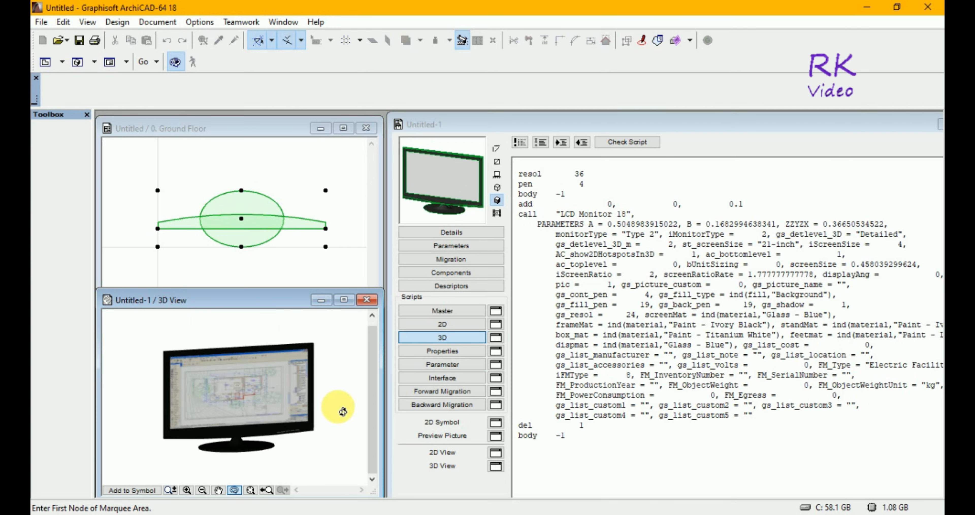
{"action": "left_click", "coordinate": [344, 299]}
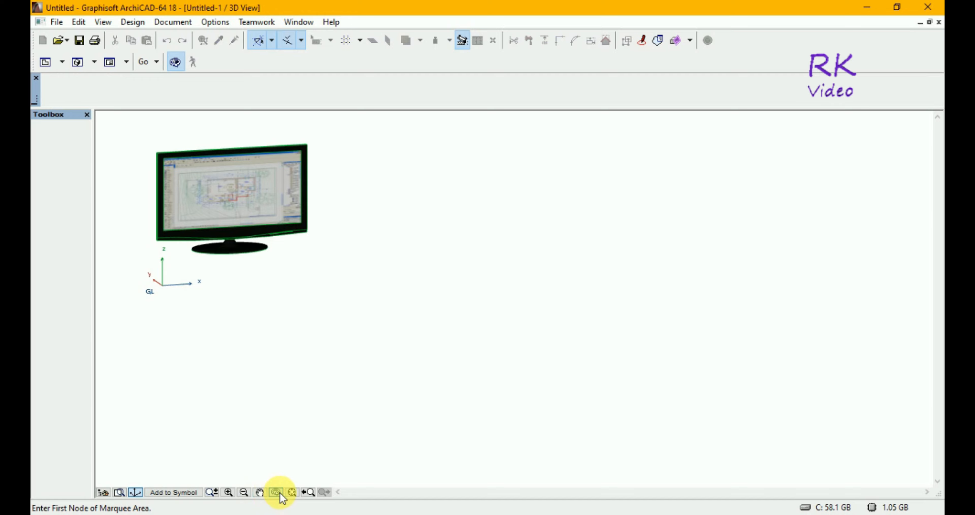
{"action": "left_click", "coordinate": [292, 492]}
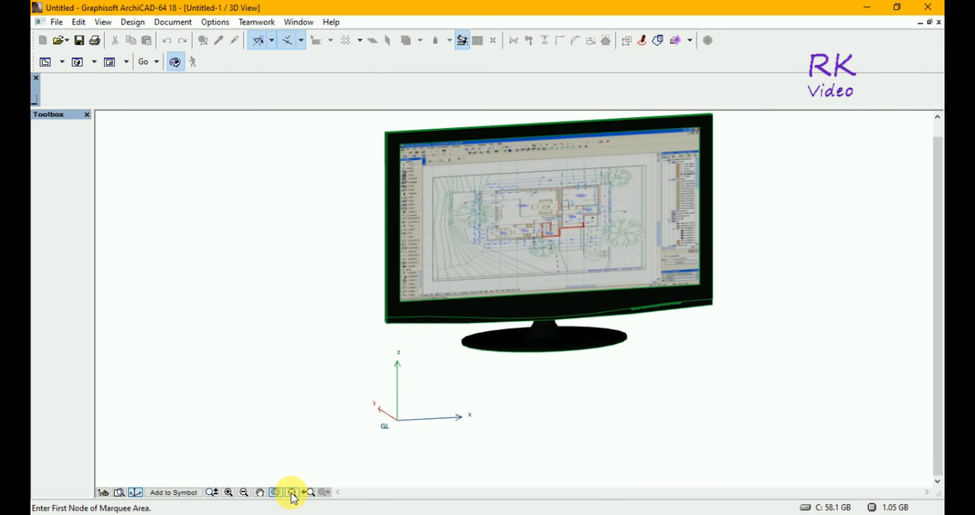
{"action": "left_click_drag", "start_coordinate": [503, 335], "coordinate": [526, 383]}
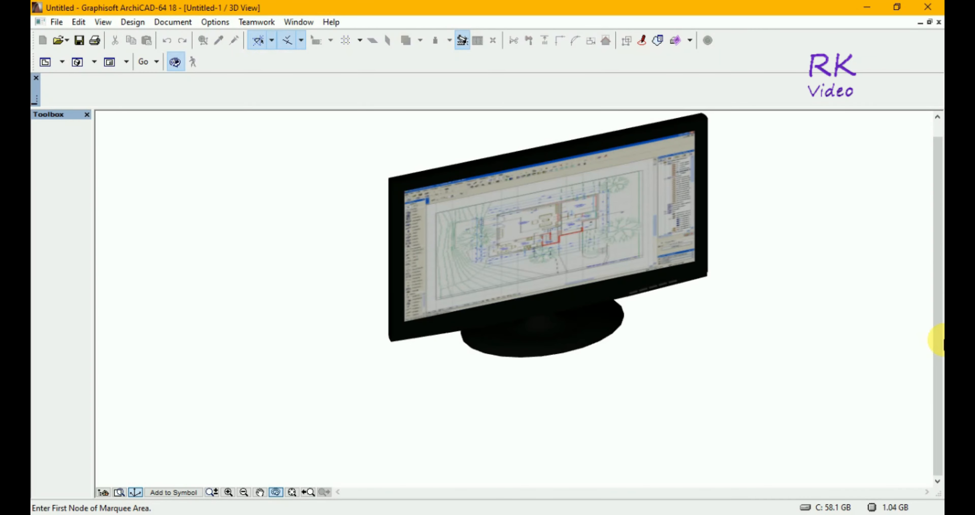
Step: Restore the 3D view to a floating window beside the script and reframe the monitor inside it
{"action": "left_click", "coordinate": [928, 21]}
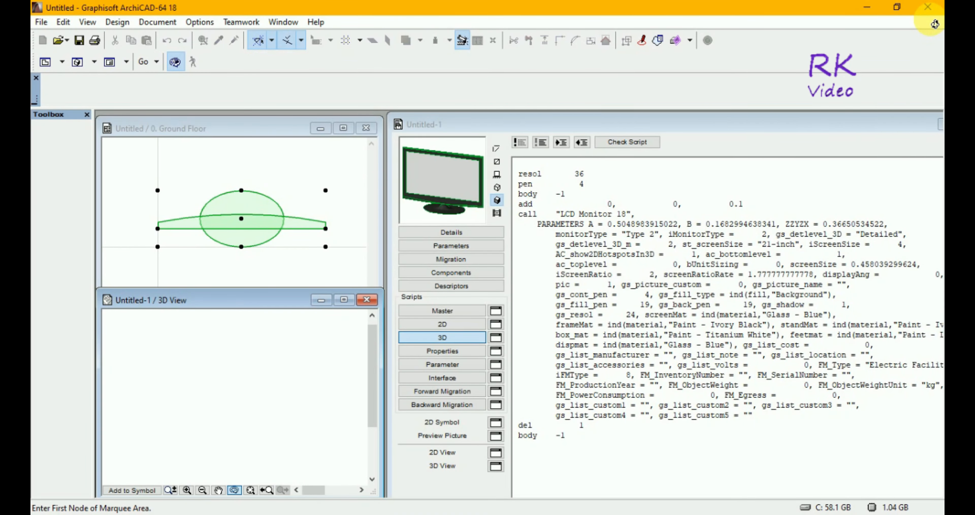
{"action": "left_click", "coordinate": [251, 489]}
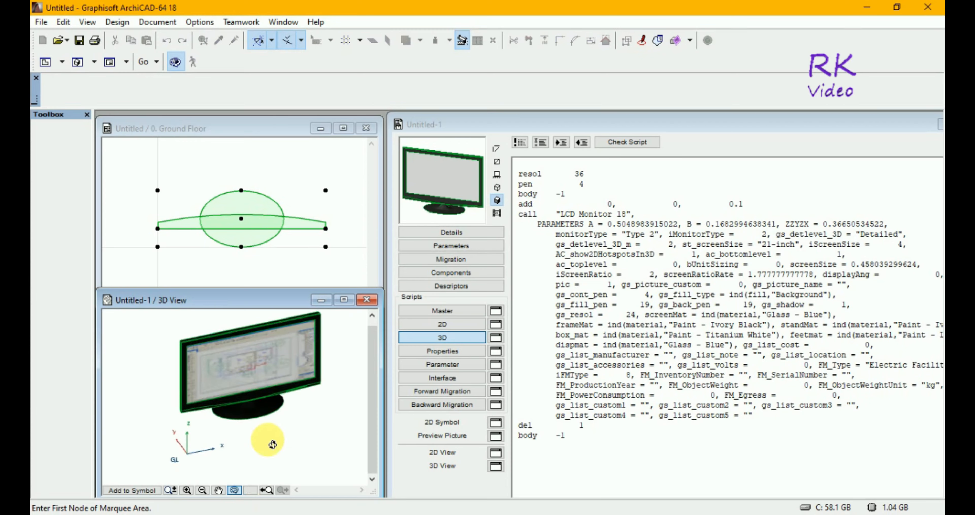
{"action": "left_click", "coordinate": [219, 490]}
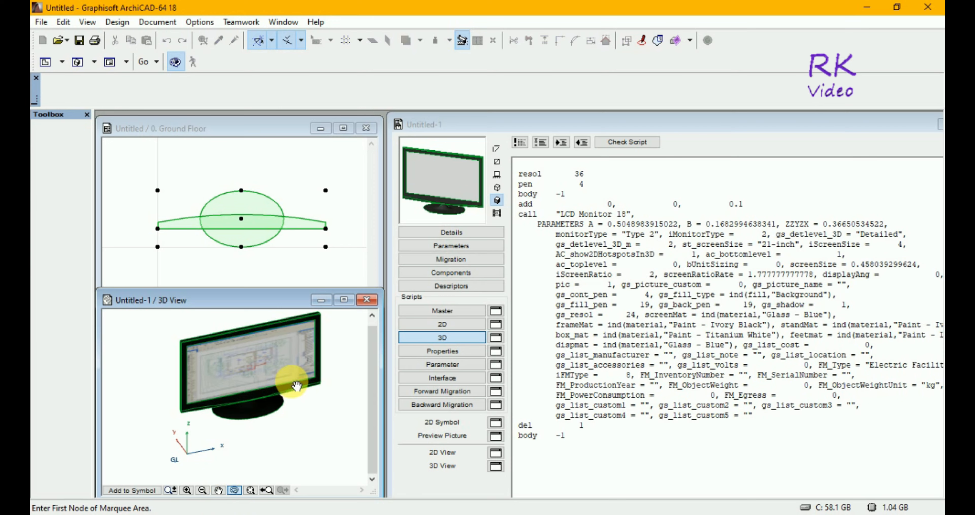
{"action": "left_click_drag", "start_coordinate": [289, 383], "coordinate": [283, 414]}
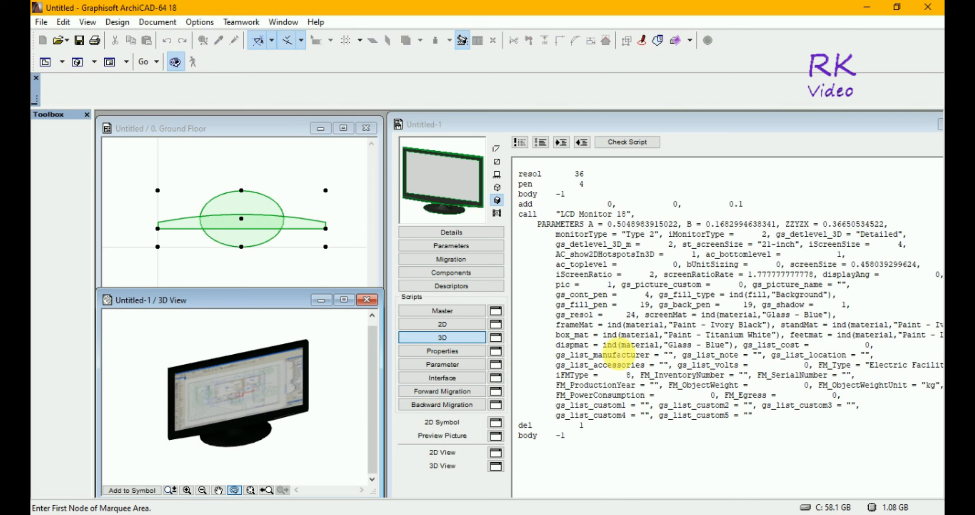
{"action": "left_click", "coordinate": [618, 354]}
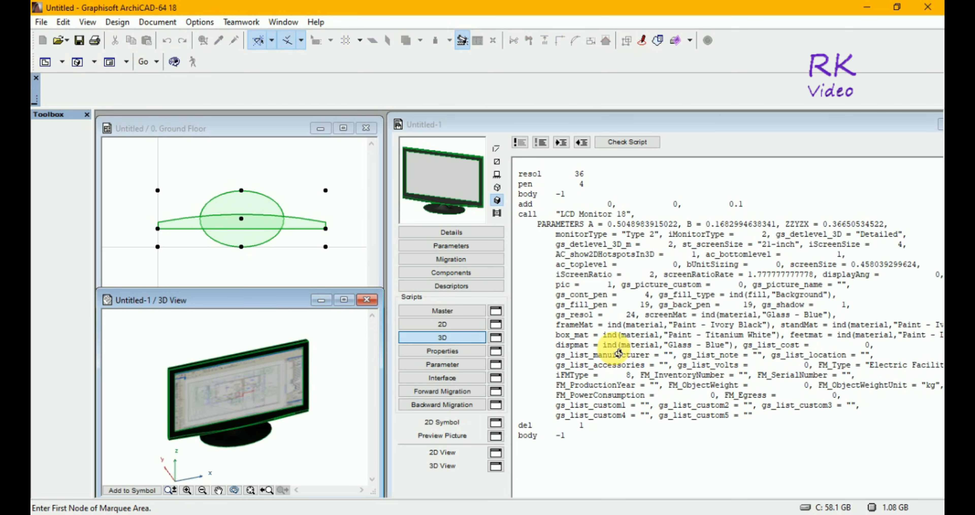